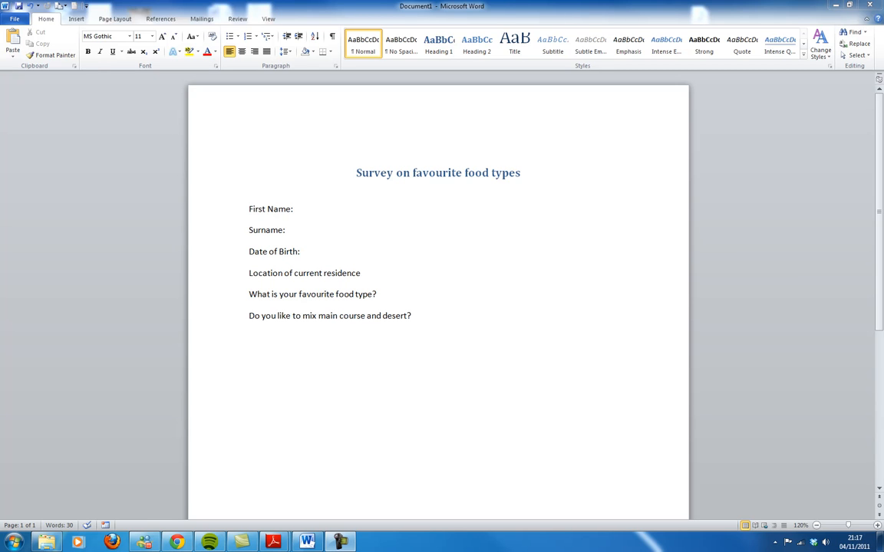
Step: Delete the favourite food type question line, undo it, then place the cursor after 'First Name:'
{"action": "triple_click", "coordinate": [361, 294]}
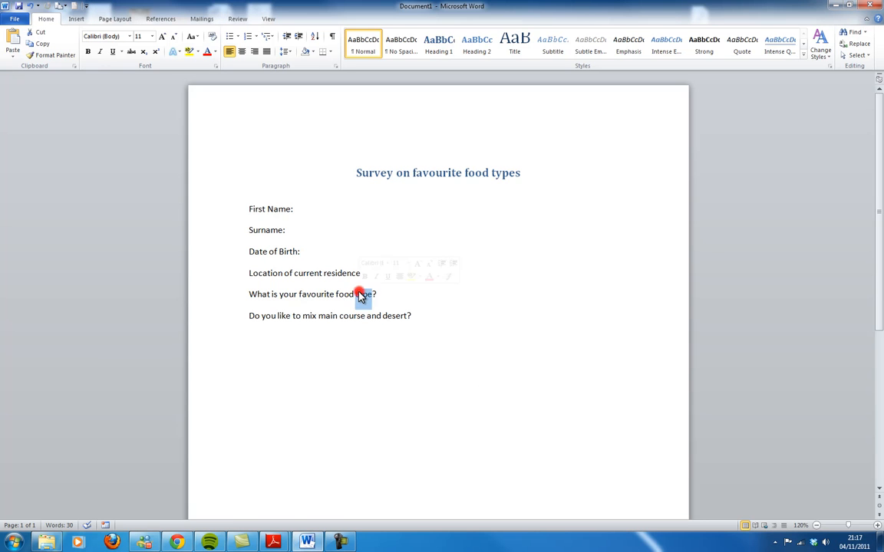
{"action": "key", "text": "Delete"}
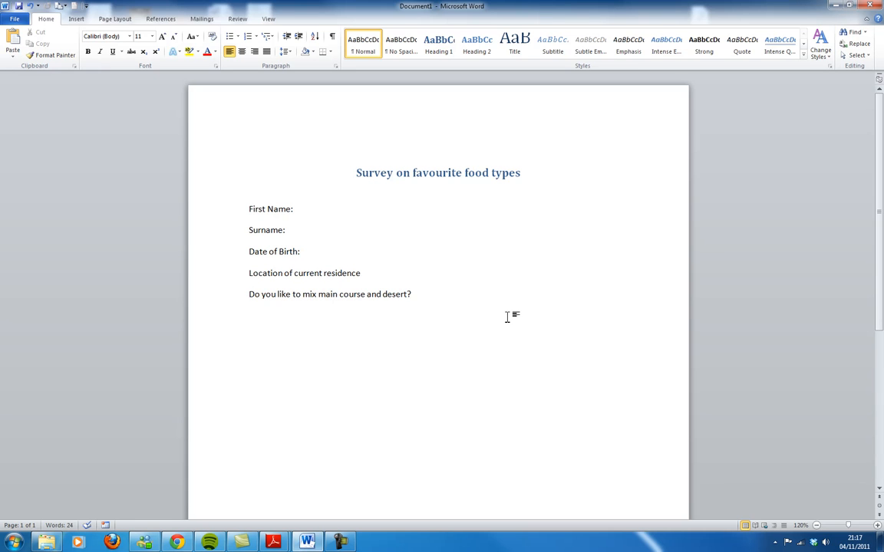
{"action": "key", "text": "ctrl+z"}
{"action": "left_click", "coordinate": [380, 270]}
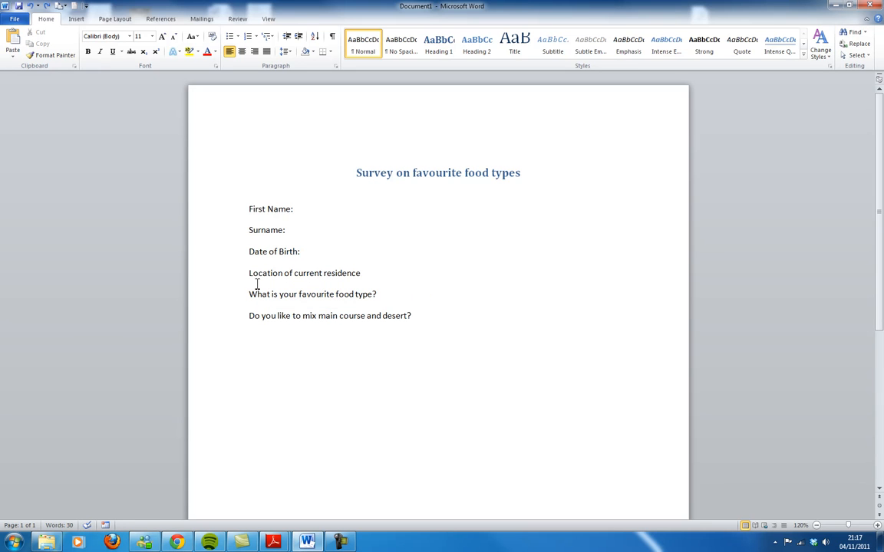
{"action": "left_click", "coordinate": [310, 209]}
{"action": "type", "text": "Ben Sams"}
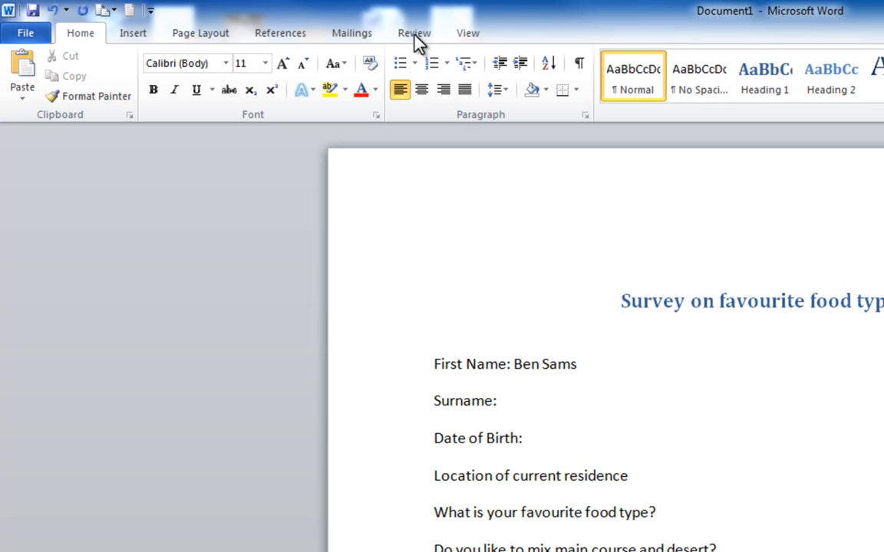
Step: Enable the Developer tab via Customize the Ribbon and show its form-building controls
{"action": "right_click", "coordinate": [466, 35]}
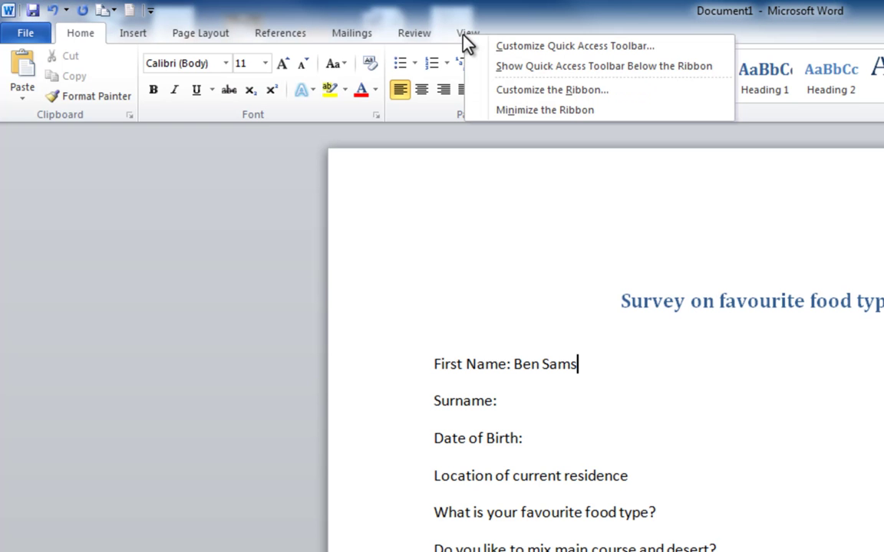
{"action": "left_click", "coordinate": [577, 95]}
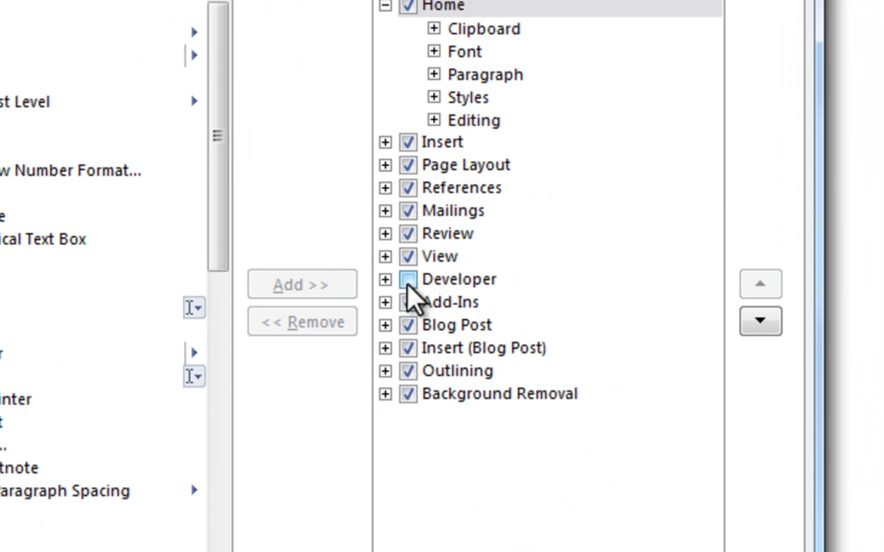
{"action": "left_click", "coordinate": [407, 279]}
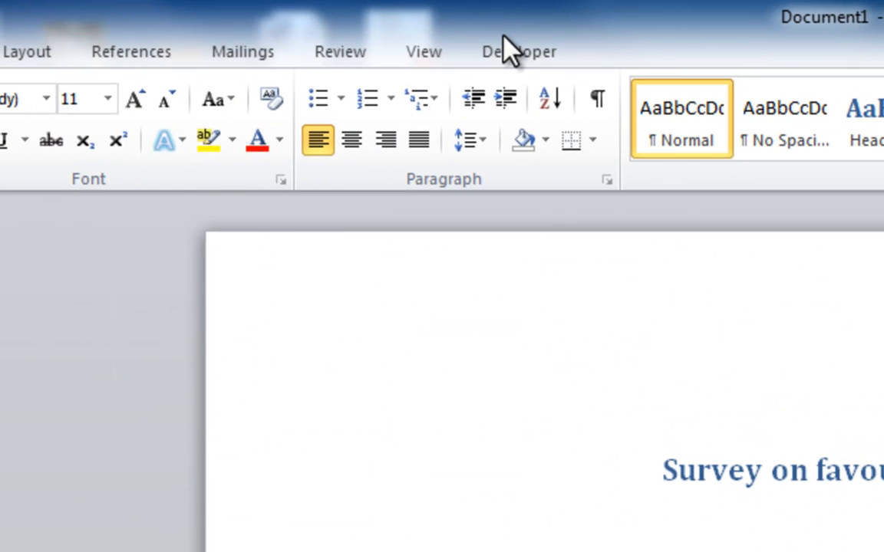
{"action": "left_click", "coordinate": [508, 54]}
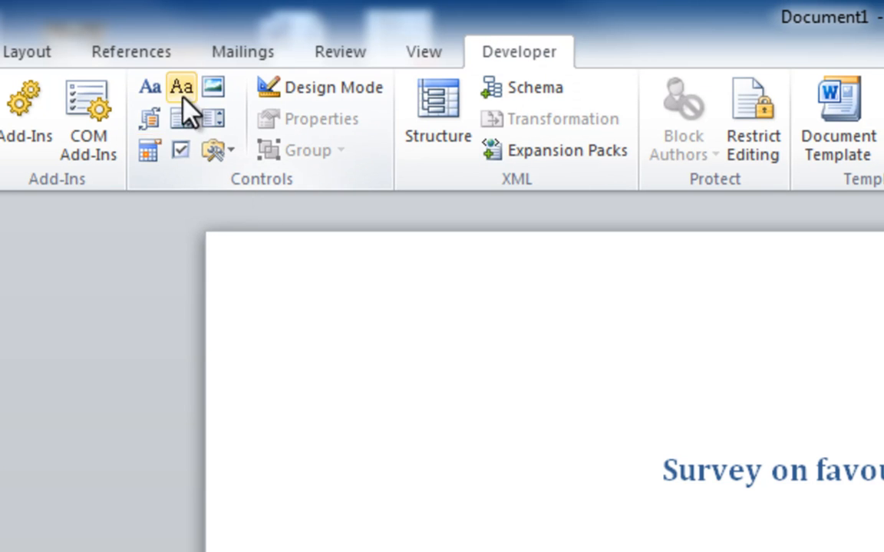
Step: In Design Mode, replace the sample name after 'First Name:' with a Plain Text content control
{"action": "left_click", "coordinate": [313, 87]}
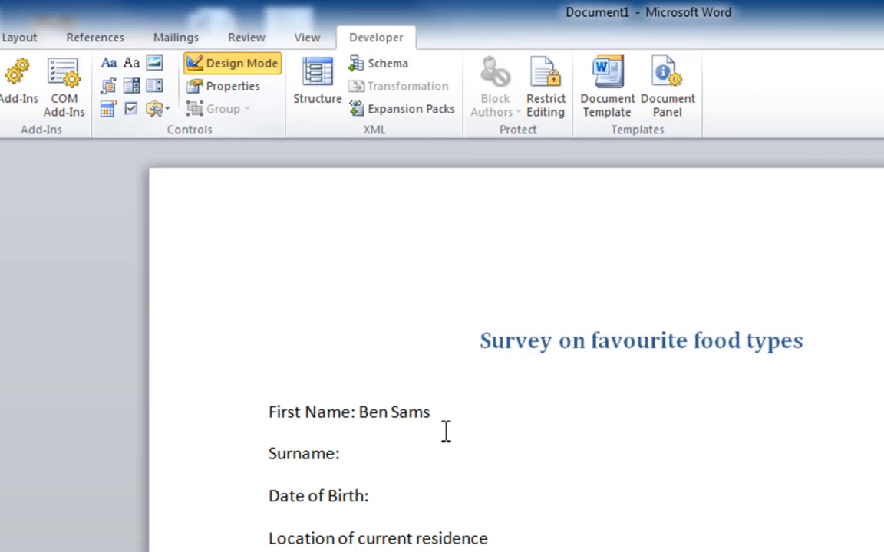
{"action": "left_click_drag", "start_coordinate": [305, 292], "coordinate": [260, 295]}
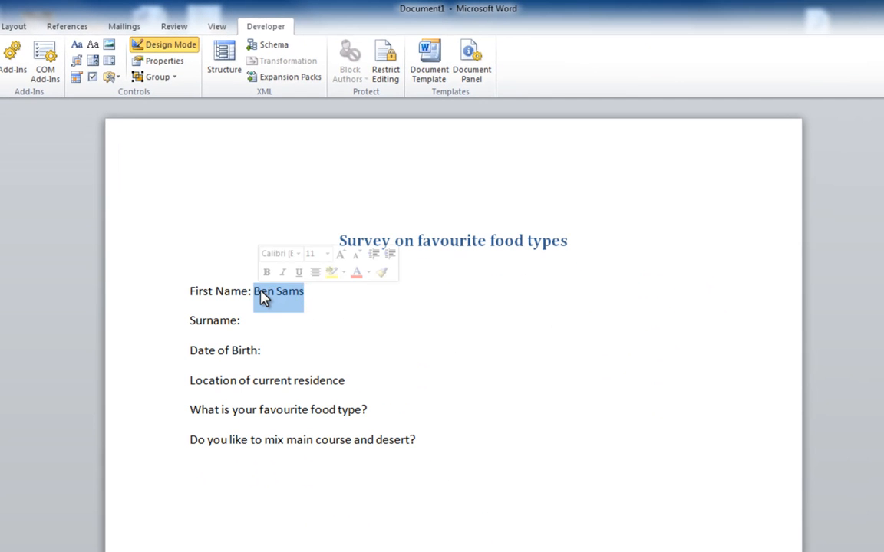
{"action": "key", "text": "Delete"}
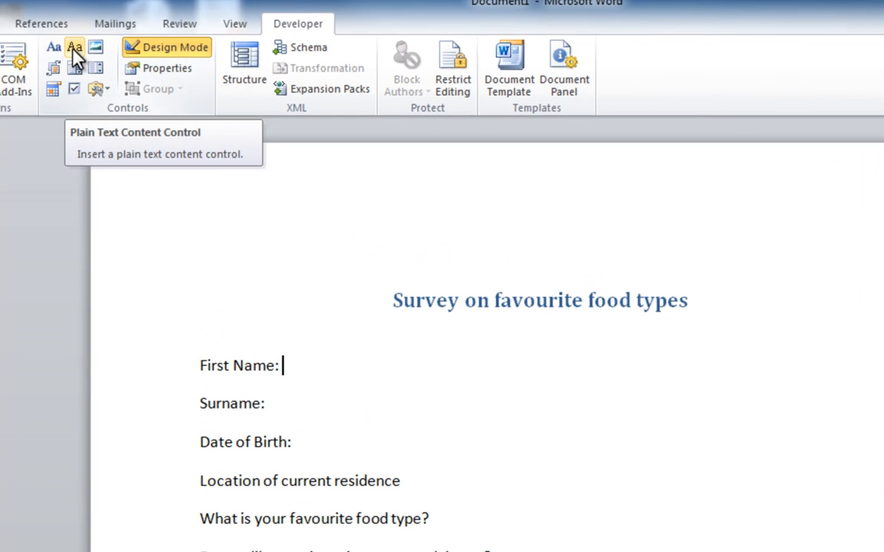
{"action": "left_click", "coordinate": [75, 49]}
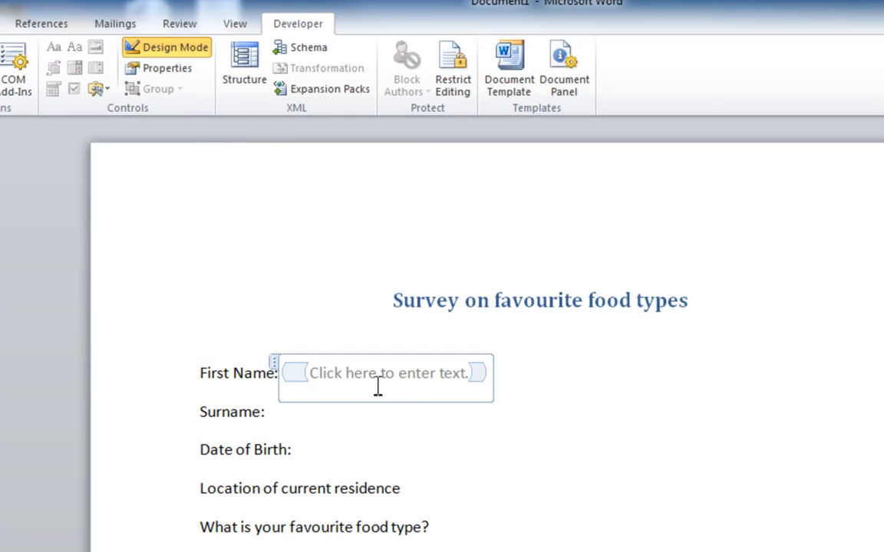
Step: Add a Plain Text content control after 'Surname:' and move to the Date of Birth line
{"action": "left_click", "coordinate": [271, 412]}
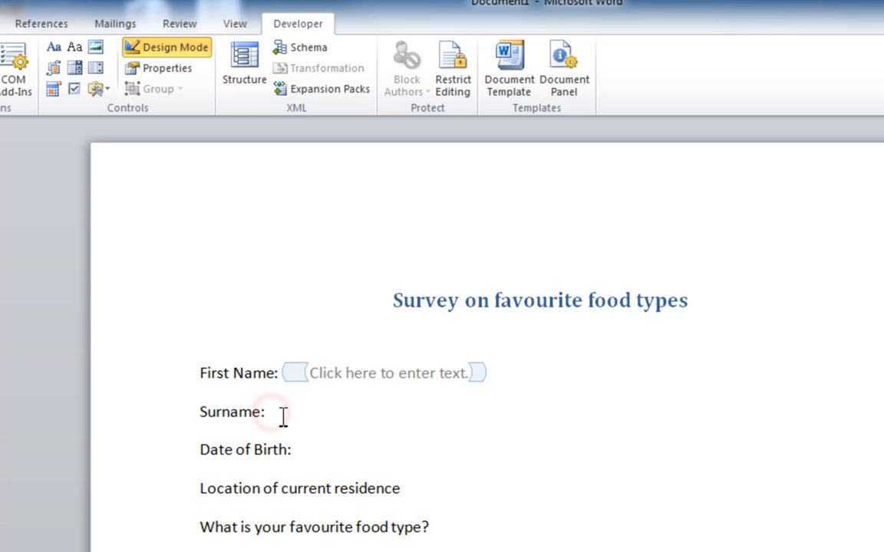
{"action": "left_click", "coordinate": [74, 49]}
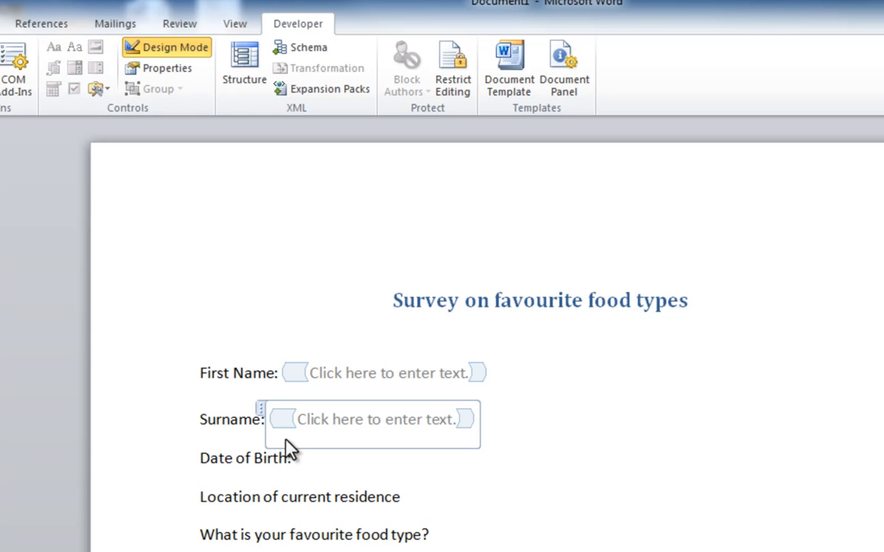
{"action": "left_click", "coordinate": [302, 463]}
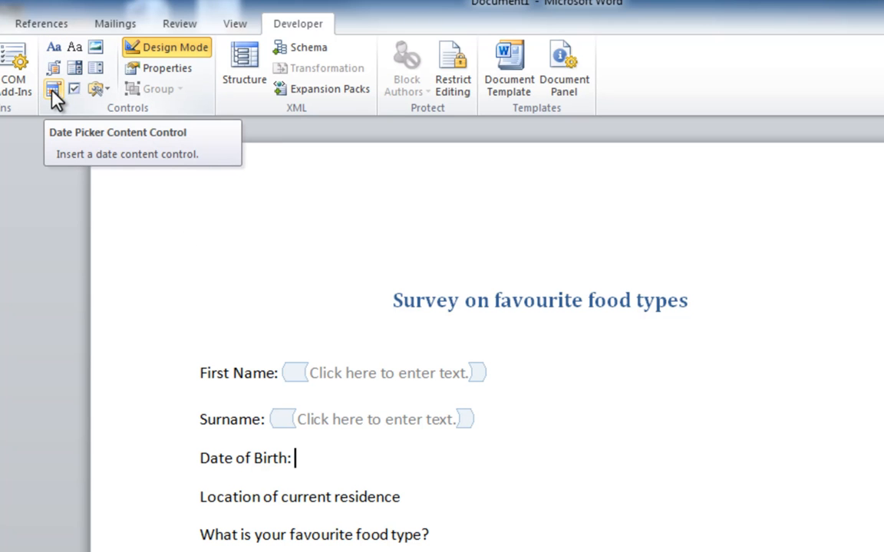
Step: Add a Date Picker control after 'Date of Birth:' and preview its calendar outside Design Mode
{"action": "left_click", "coordinate": [54, 90]}
{"action": "left_click", "coordinate": [430, 466]}
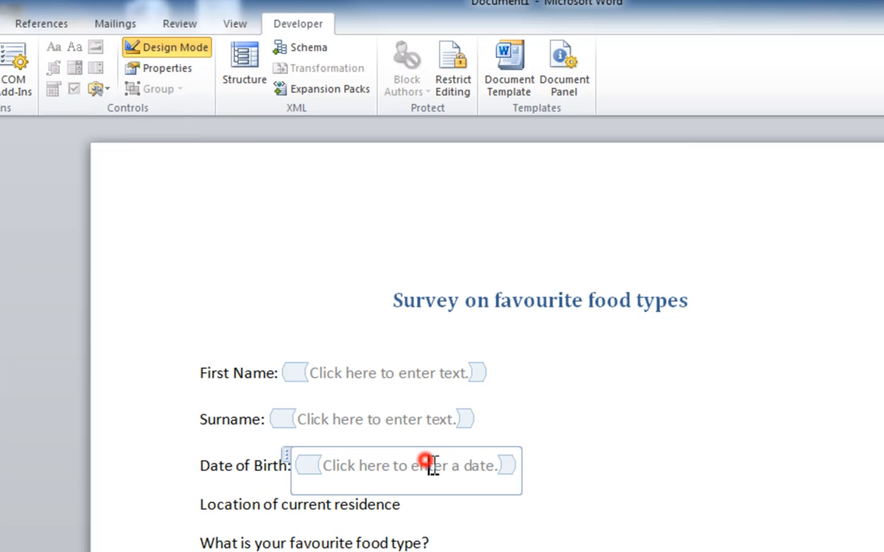
{"action": "left_click", "coordinate": [176, 48]}
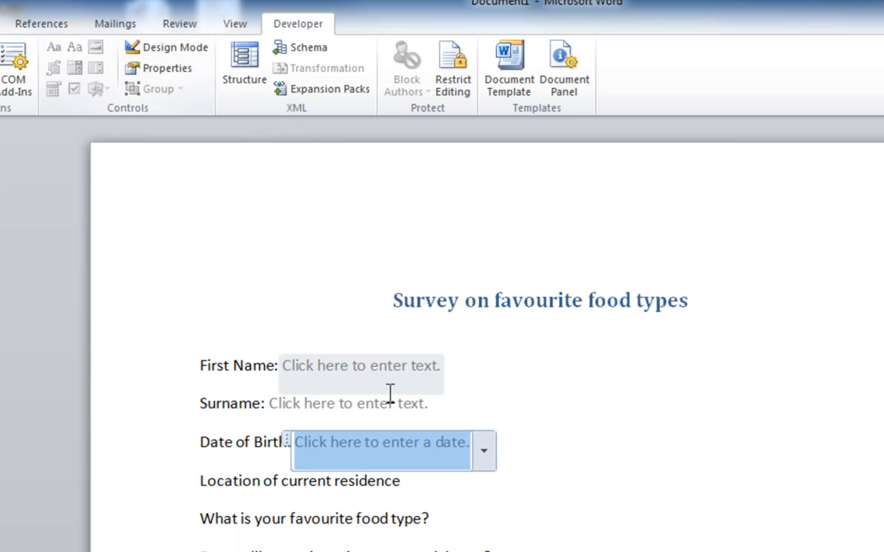
{"action": "left_click", "coordinate": [484, 449]}
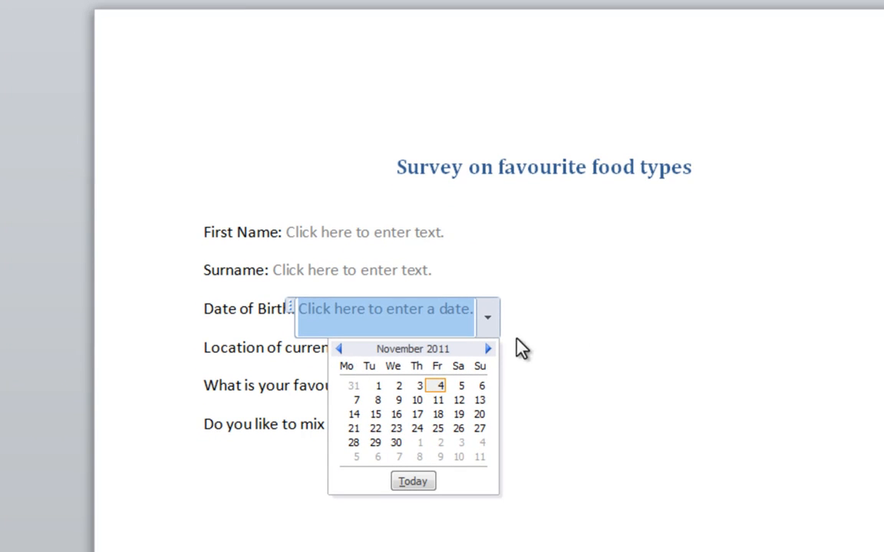
{"action": "left_click", "coordinate": [595, 321]}
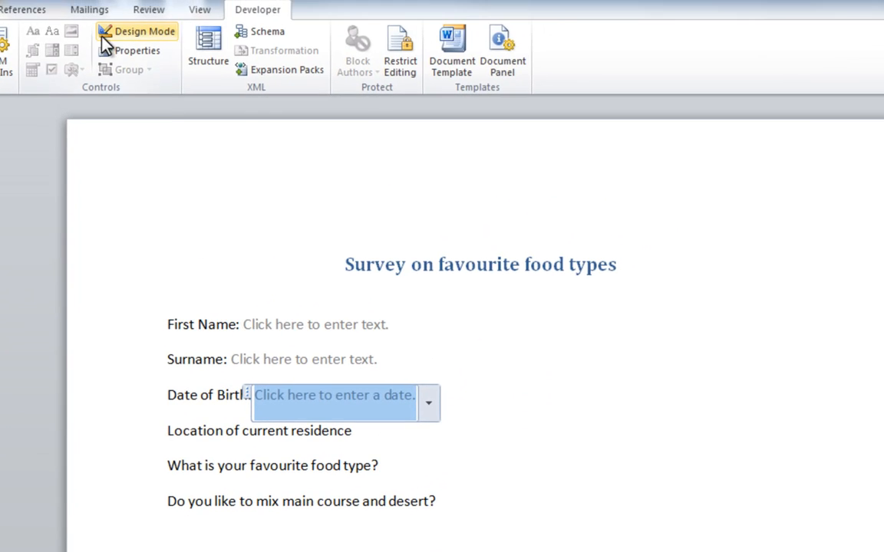
{"action": "left_click", "coordinate": [115, 31]}
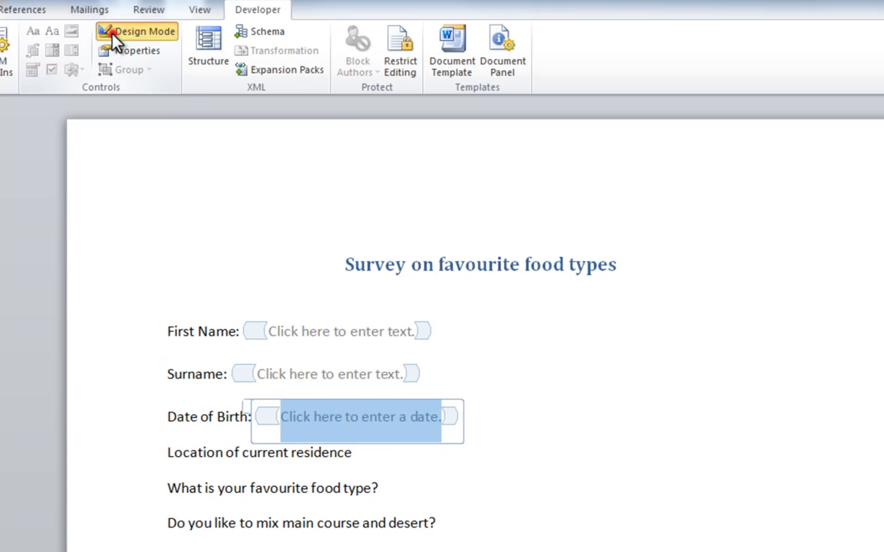
Step: End the residence question with '?' and add a Plain Text control after it
{"action": "left_click", "coordinate": [373, 456]}
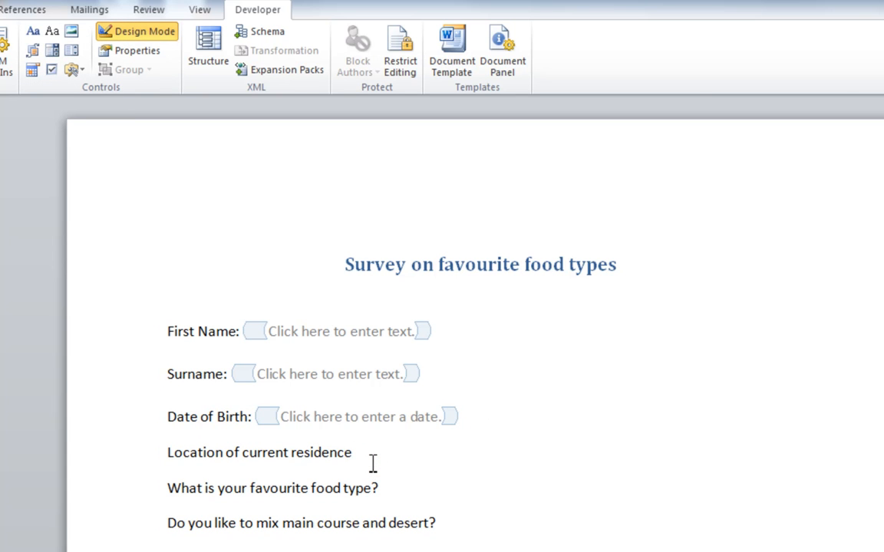
{"action": "type", "text": "?"}
{"action": "left_click", "coordinate": [33, 32]}
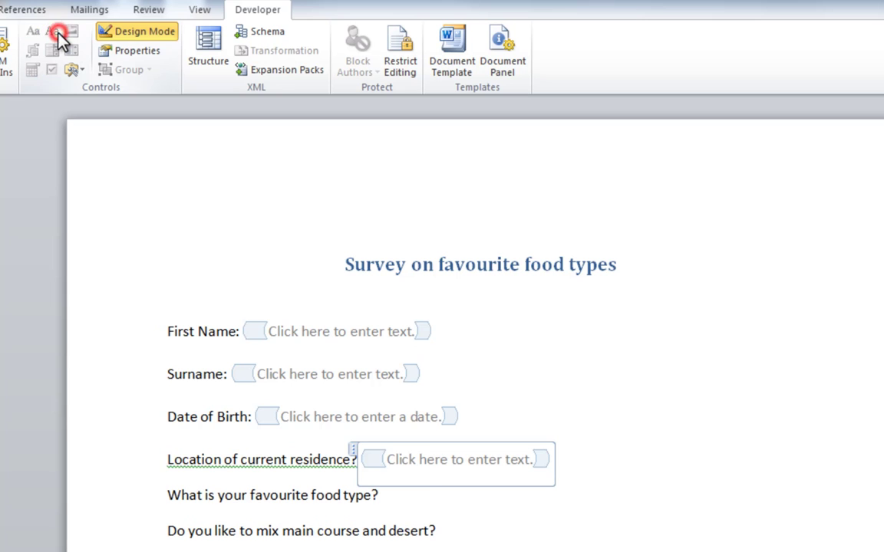
{"action": "left_click", "coordinate": [384, 496]}
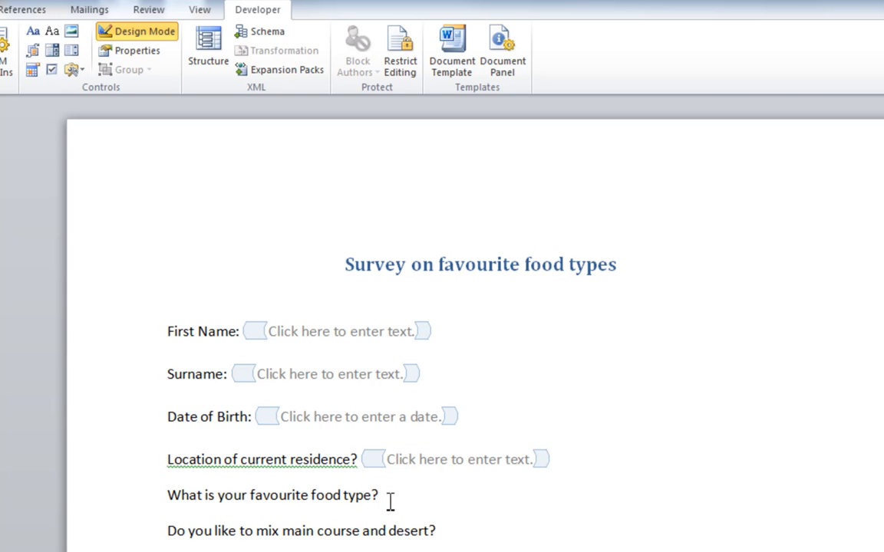
Step: Paste Cake, Cheese, Fruit and Vegetables as options and add check boxes after Cake and Cheese
{"action": "type", "text": "Cake Cheese Fruit Vegetables"}
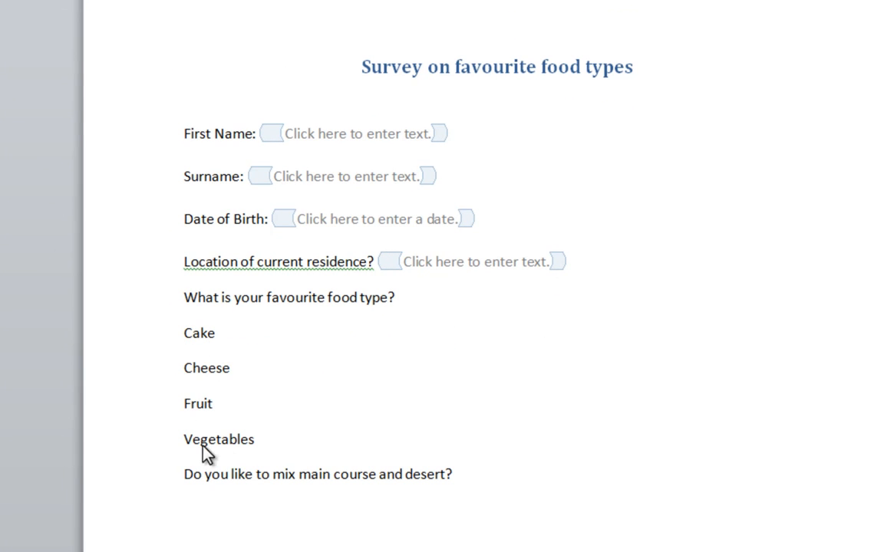
{"action": "left_click", "coordinate": [221, 333]}
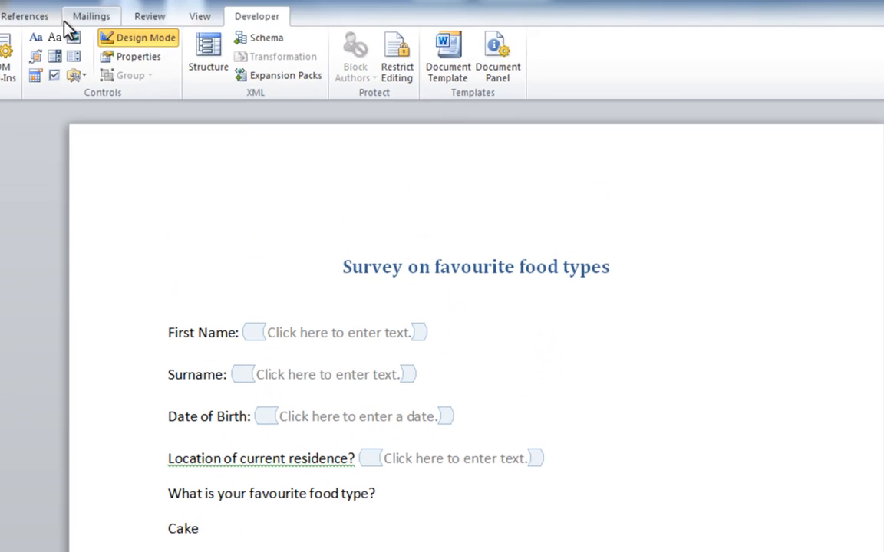
{"action": "left_click", "coordinate": [52, 75]}
{"action": "type", "text": "Cheese"}
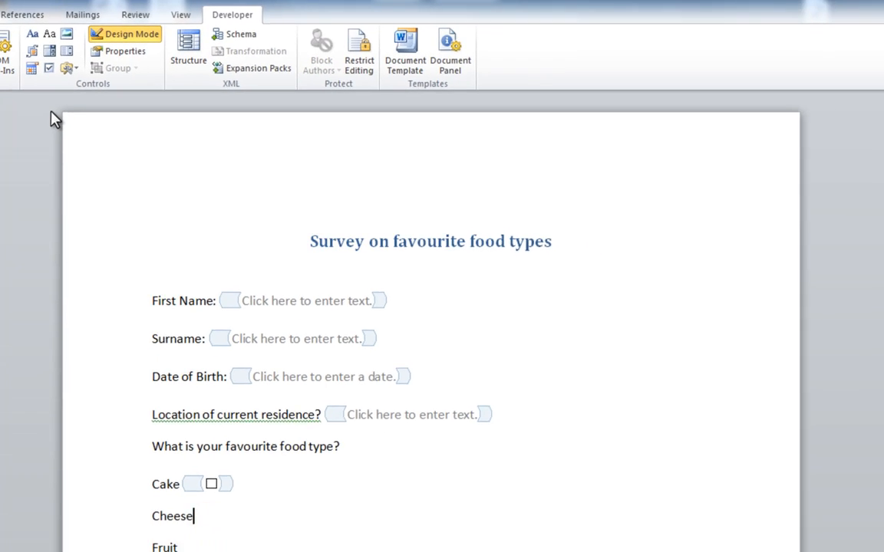
{"action": "left_click", "coordinate": [44, 62]}
Step: Add check boxes after Fruit and Vegetables, then move below the mix question
{"action": "left_click", "coordinate": [170, 475]}
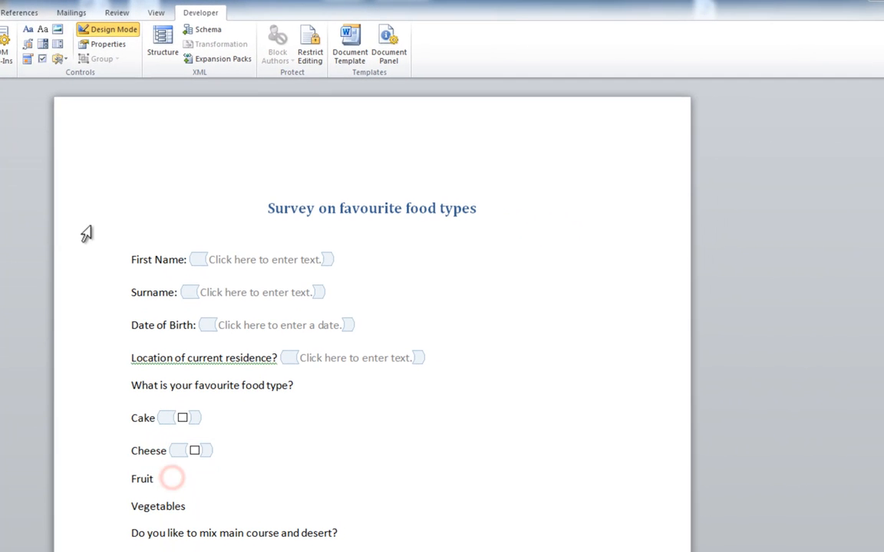
{"action": "left_click", "coordinate": [42, 57]}
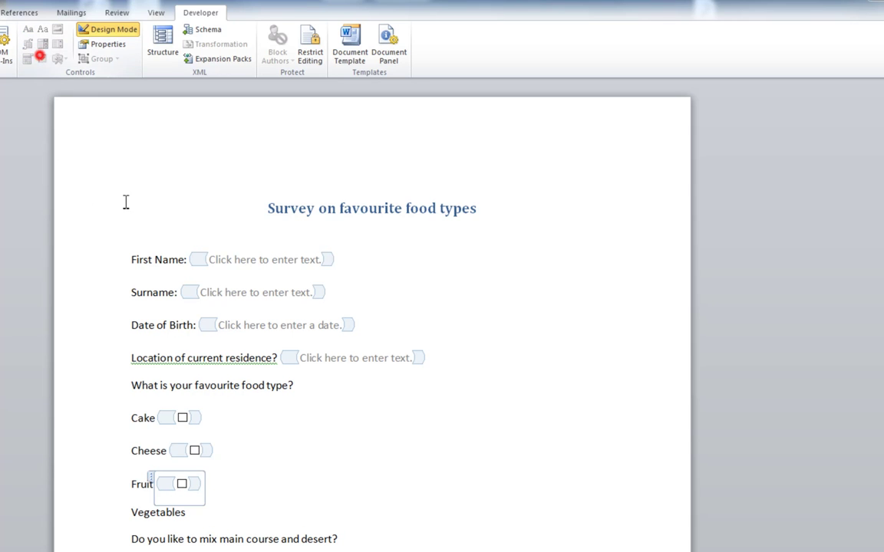
{"action": "left_click", "coordinate": [235, 512]}
{"action": "left_click", "coordinate": [44, 58]}
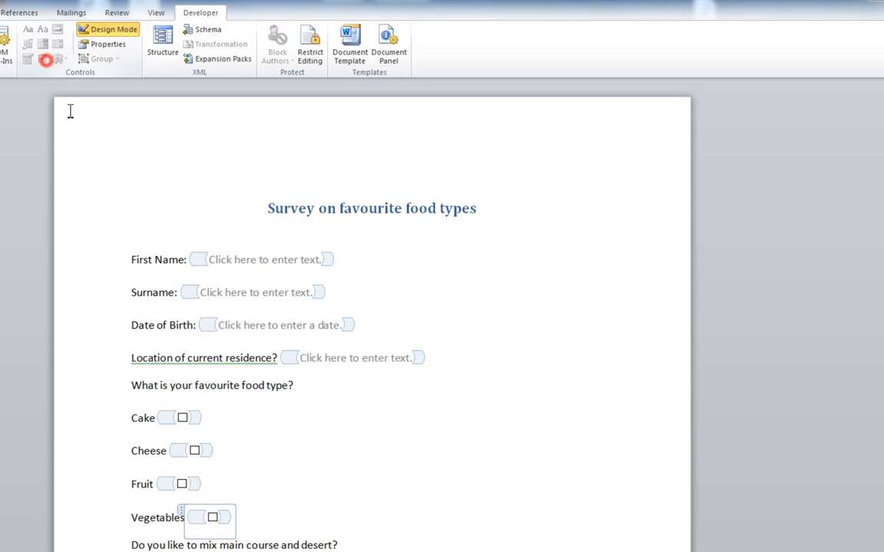
{"action": "left_click", "coordinate": [437, 441]}
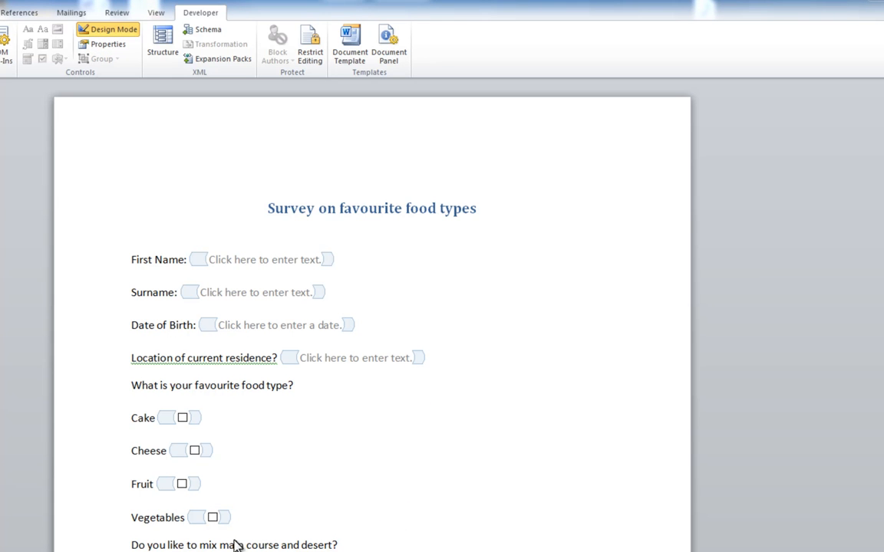
{"action": "left_click", "coordinate": [354, 544]}
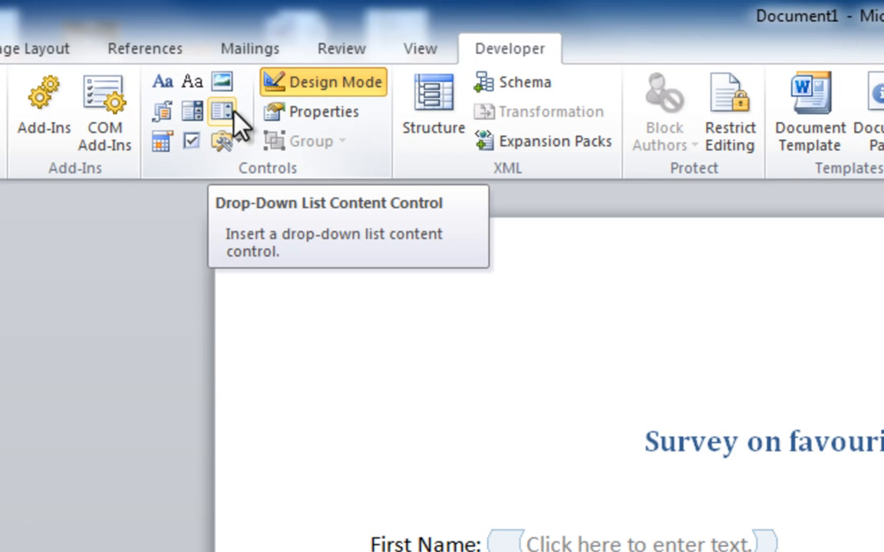
Step: Insert a Drop-Down List control below the mix question and open its Properties
{"action": "left_click", "coordinate": [223, 113]}
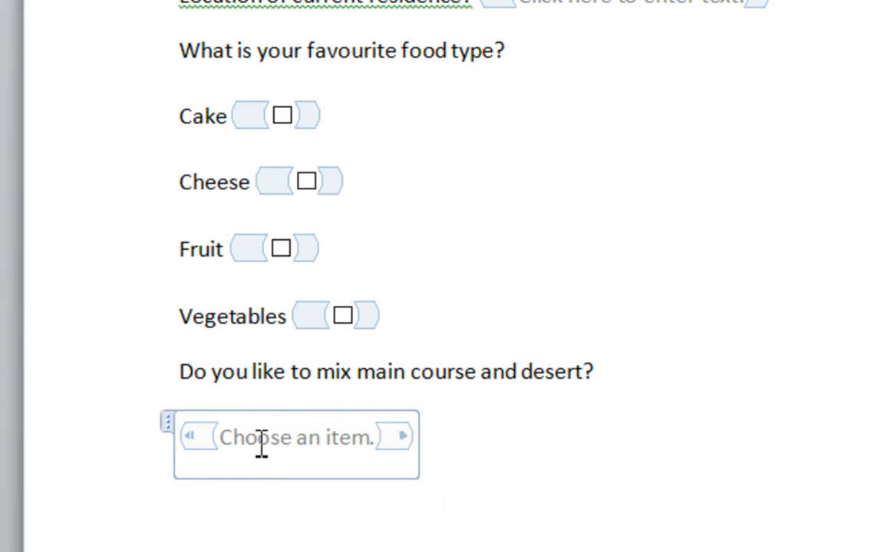
{"action": "right_click", "coordinate": [263, 448]}
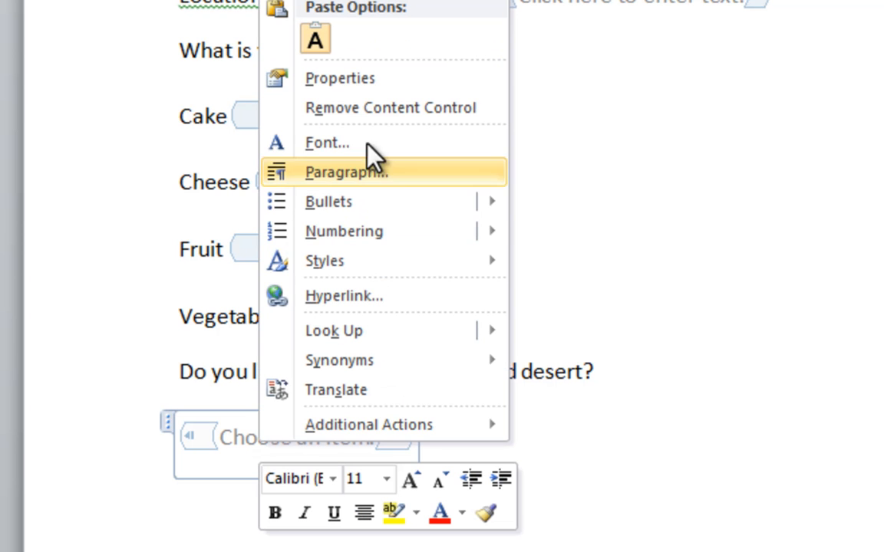
{"action": "left_click", "coordinate": [340, 78]}
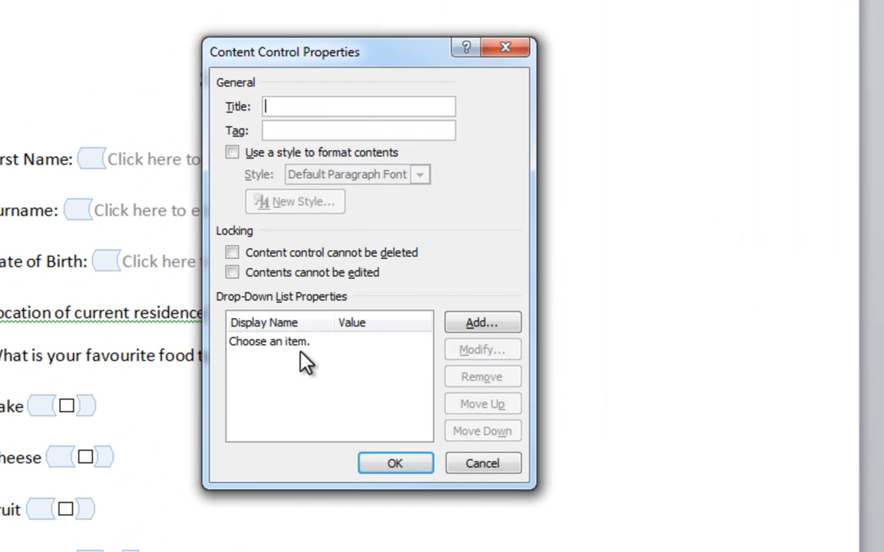
{"action": "left_click", "coordinate": [286, 353]}
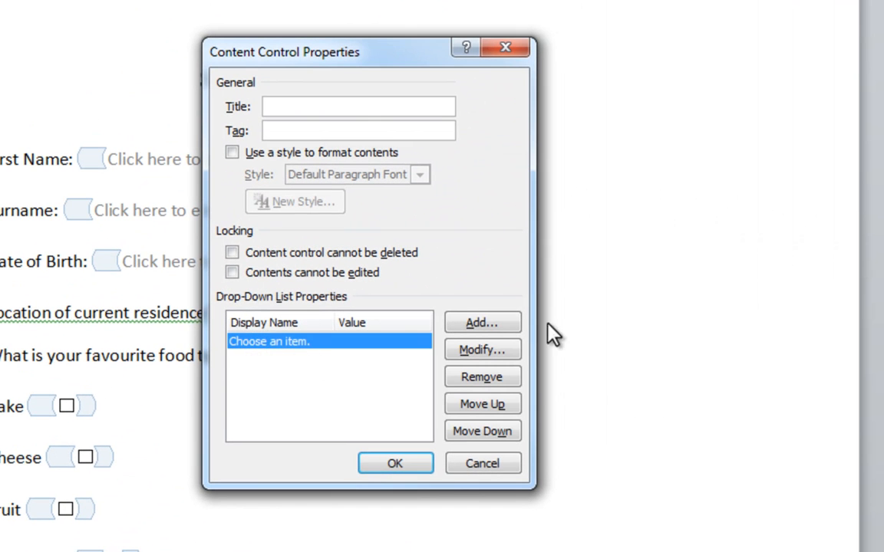
Step: Add Yes and No choices, remove the 'Choose an item.' placeholder, and apply
{"action": "left_click", "coordinate": [482, 322]}
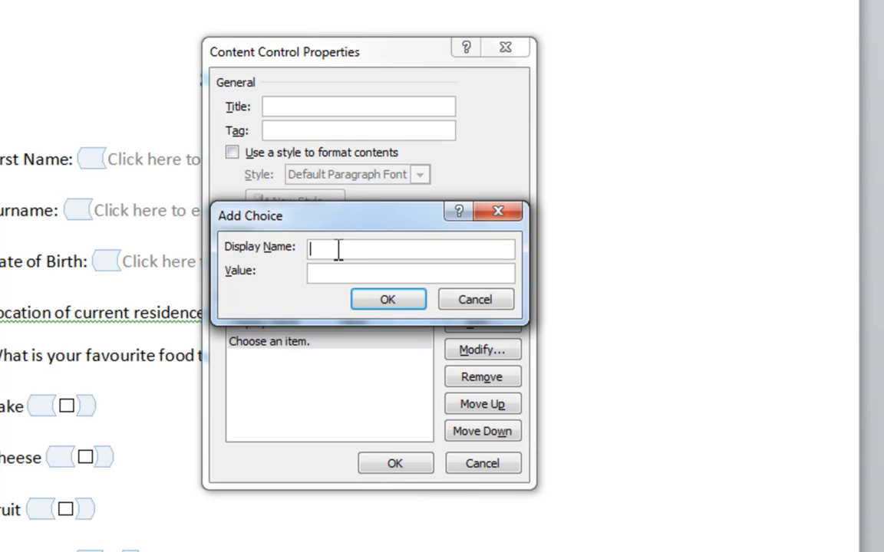
{"action": "type", "text": "Yes"}
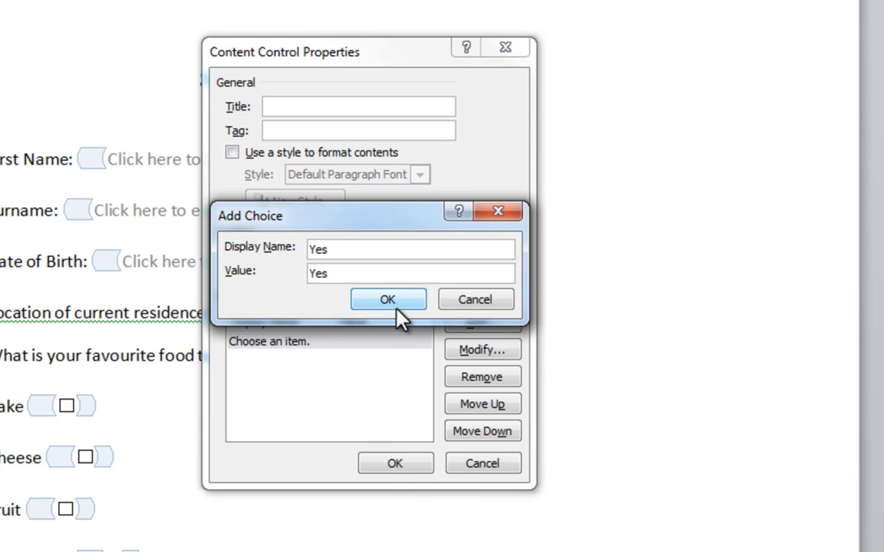
{"action": "left_click", "coordinate": [388, 299]}
{"action": "left_click", "coordinate": [482, 322]}
{"action": "type", "text": "No"}
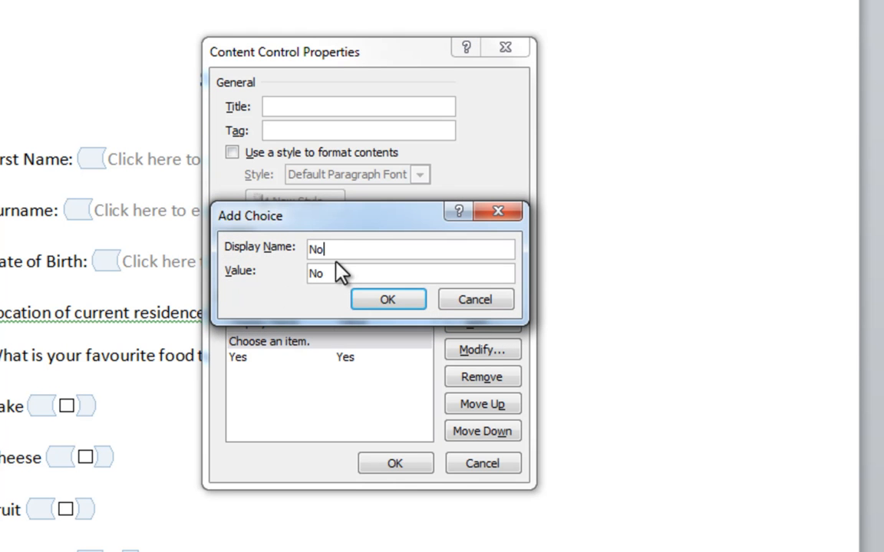
{"action": "left_click", "coordinate": [387, 299]}
{"action": "left_click", "coordinate": [280, 341]}
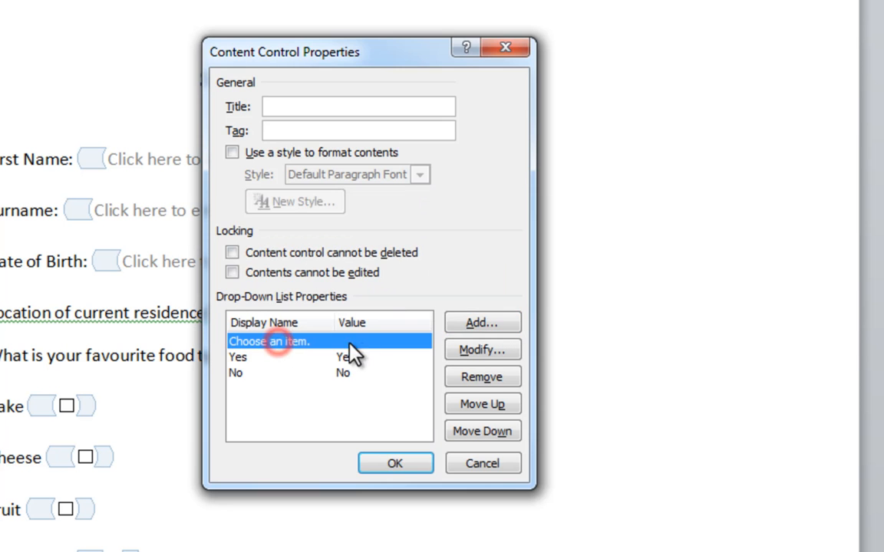
{"action": "left_click", "coordinate": [481, 377]}
{"action": "left_click", "coordinate": [395, 463]}
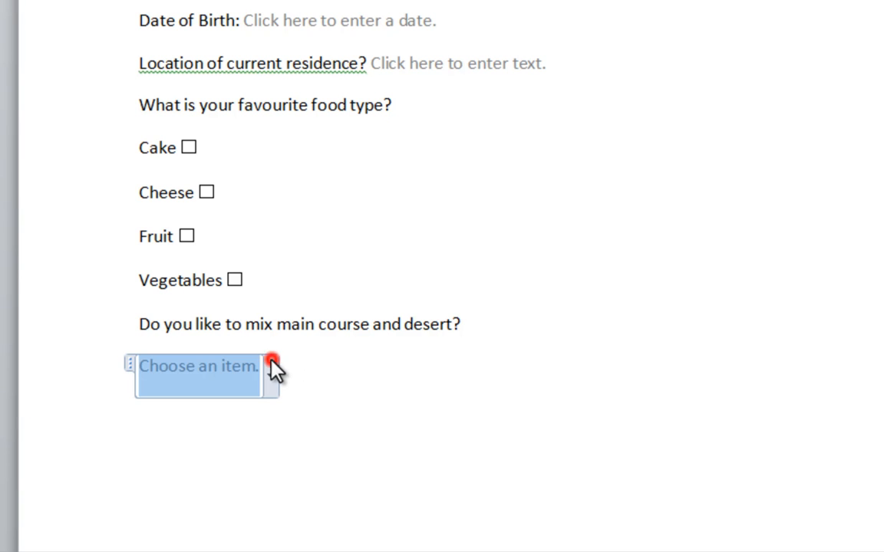
Step: With Design Mode off, pick Yes from the mix question's Yes/No drop-down
{"action": "left_click", "coordinate": [270, 374]}
{"action": "left_click", "coordinate": [206, 409]}
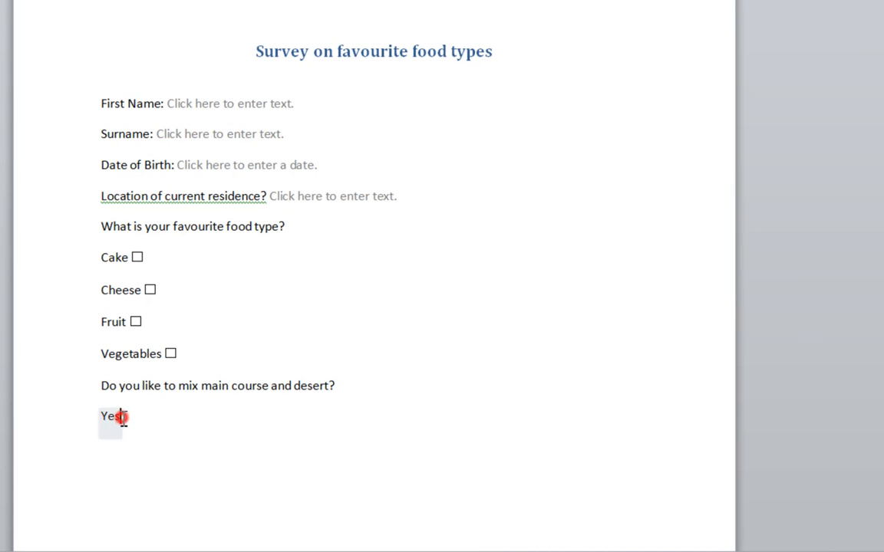
{"action": "left_click", "coordinate": [115, 417]}
{"action": "left_click", "coordinate": [217, 422]}
{"action": "left_click", "coordinate": [120, 135]}
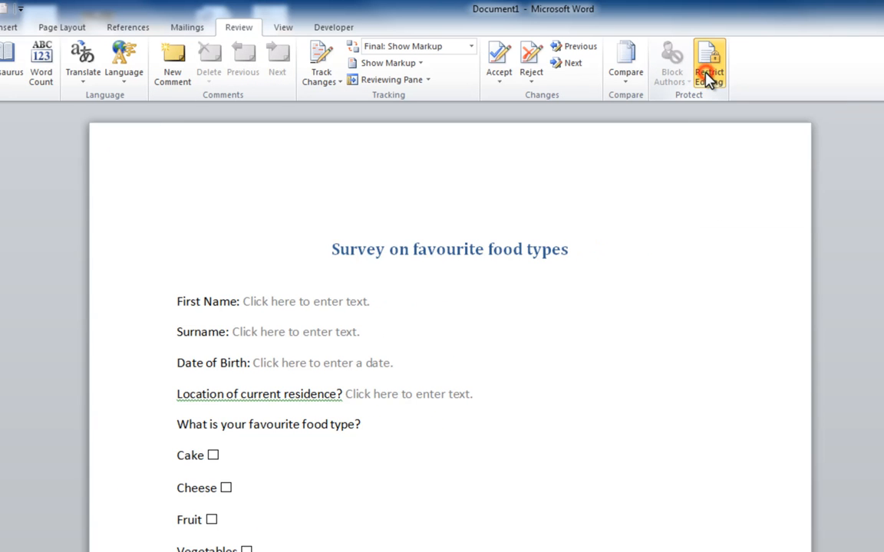
Step: In Restrict Editing, allow only 'Filling in forms' as the editing type
{"action": "left_click", "coordinate": [710, 77]}
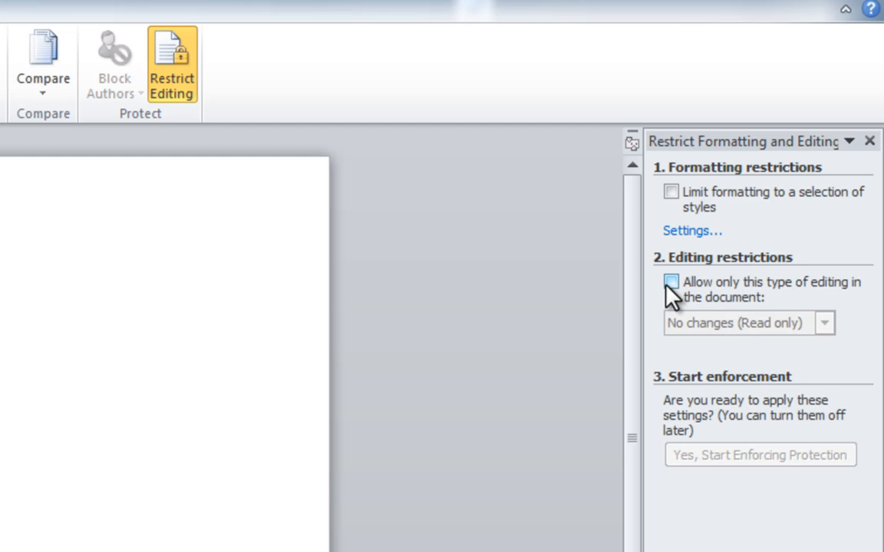
{"action": "left_click", "coordinate": [670, 282]}
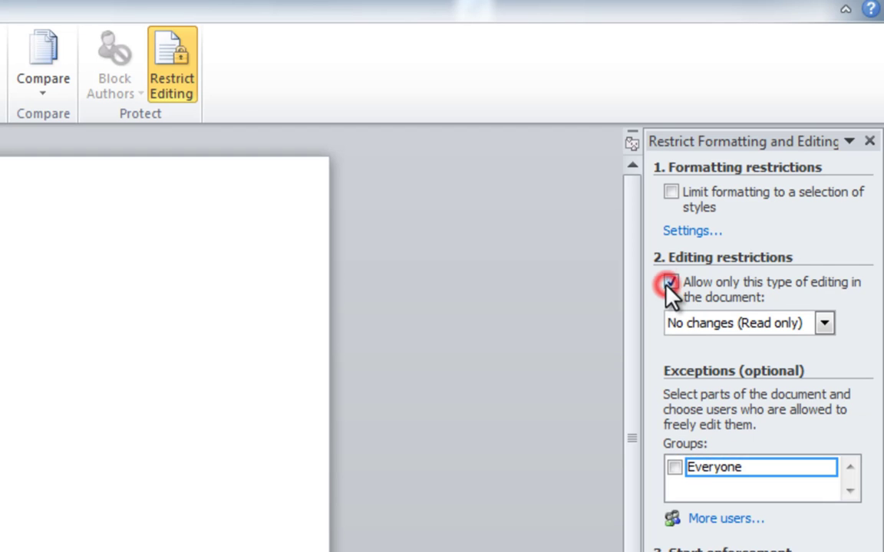
{"action": "left_click", "coordinate": [824, 323]}
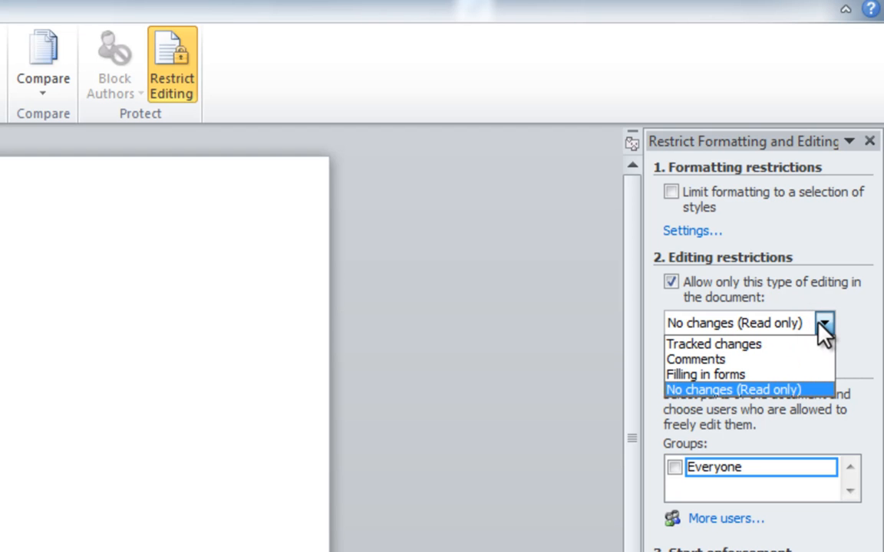
{"action": "left_click", "coordinate": [756, 378]}
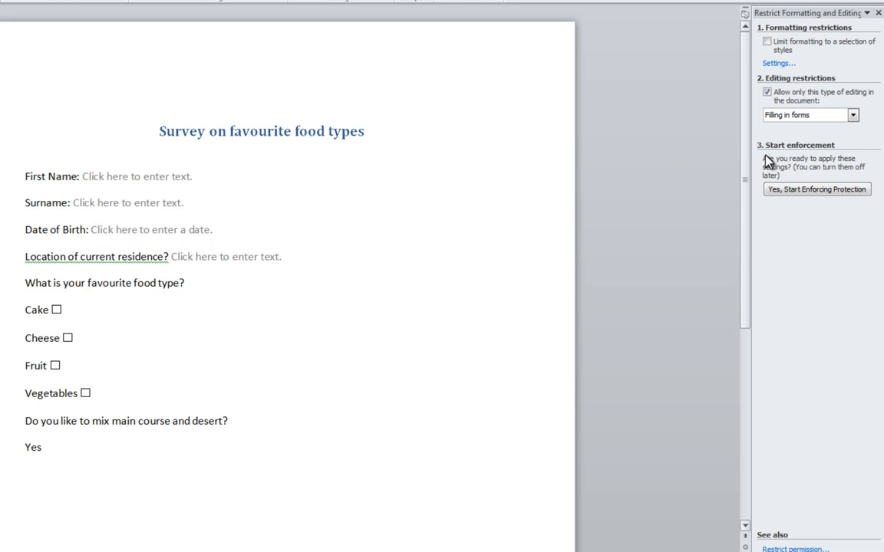
Step: Start enforcing protection and confirm the password to lock the form
{"action": "left_click", "coordinate": [798, 193]}
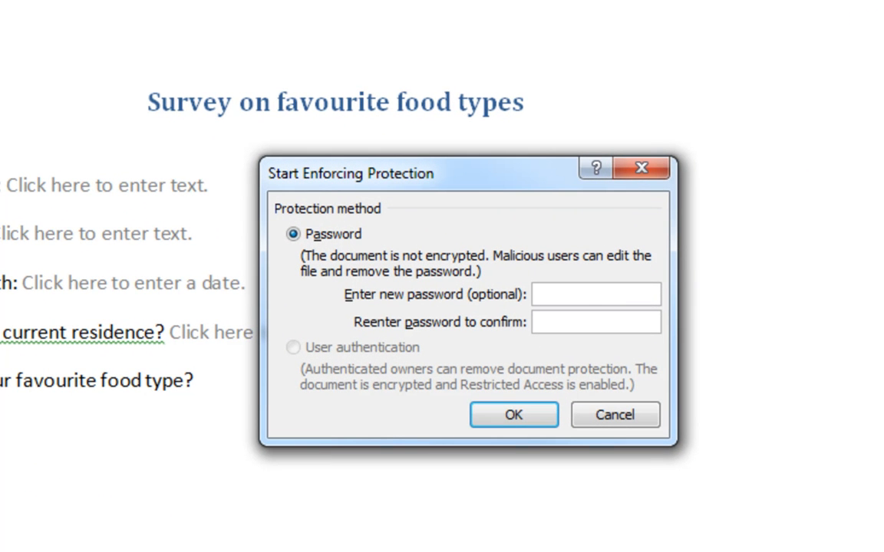
{"action": "type", "text": "12345"}
{"action": "key", "text": "Tab"}
{"action": "type", "text": "12345"}
{"action": "key", "text": "Return"}
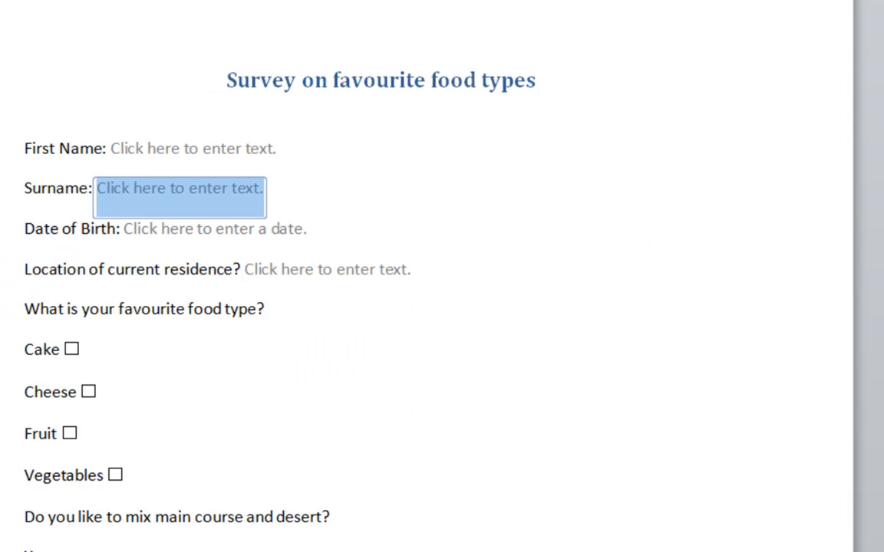
Step: Tab through the name fields, tick Fruit and Vegetables, and fill the Location field
{"action": "left_click", "coordinate": [231, 126]}
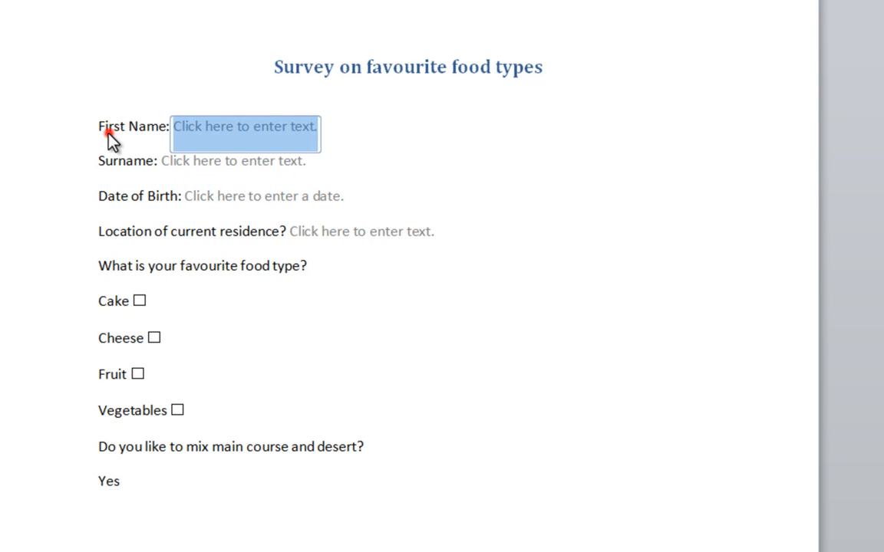
{"action": "key", "text": "Tab"}
{"action": "key", "text": "Tab"}
{"action": "key", "text": "Tab"}
{"action": "key", "text": "Tab"}
{"action": "key", "text": "Tab"}
{"action": "key", "text": "Tab"}
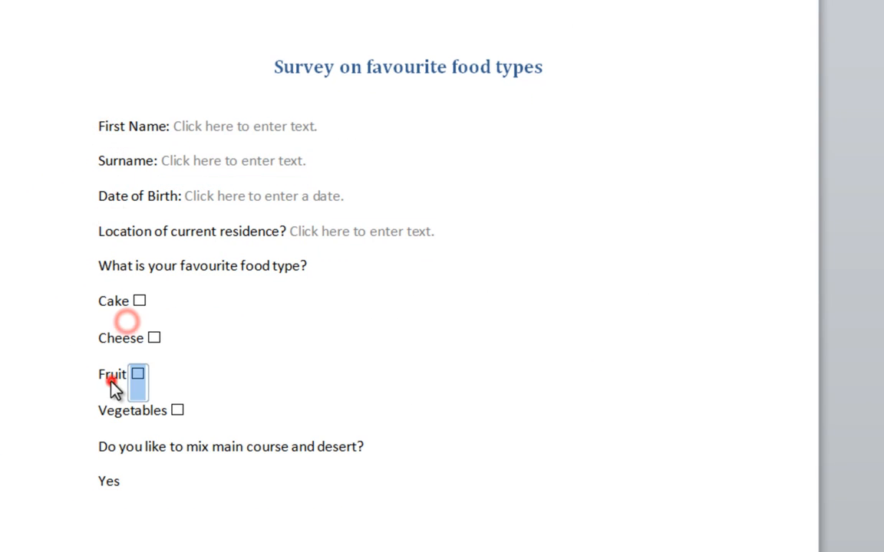
{"action": "key", "text": "Tab"}
{"action": "left_click", "coordinate": [108, 481]}
{"action": "left_click", "coordinate": [178, 410]}
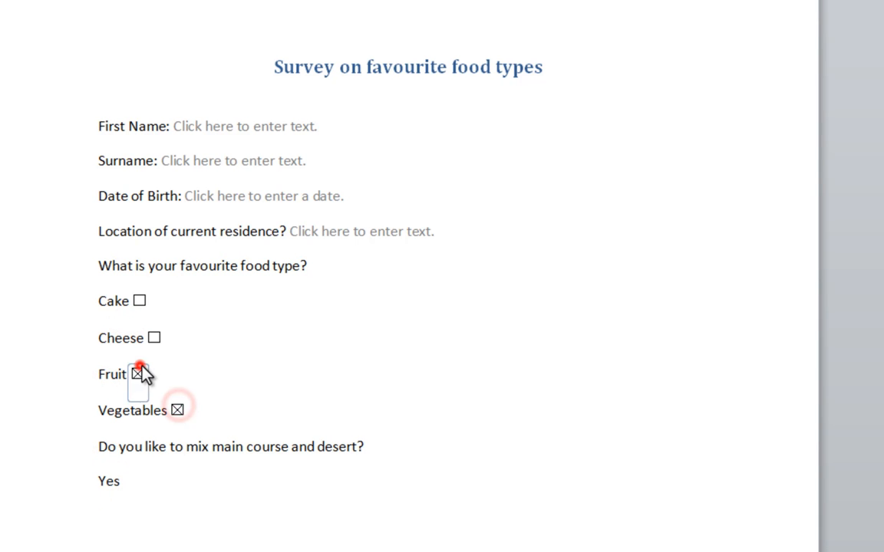
{"action": "left_click", "coordinate": [138, 374]}
{"action": "left_click", "coordinate": [337, 231]}
{"action": "type", "text": "dsfsaf"}
Step: Set Date of Birth to 27/11/2011 and fill the Surname and First Name fields
{"action": "left_click", "coordinate": [264, 196]}
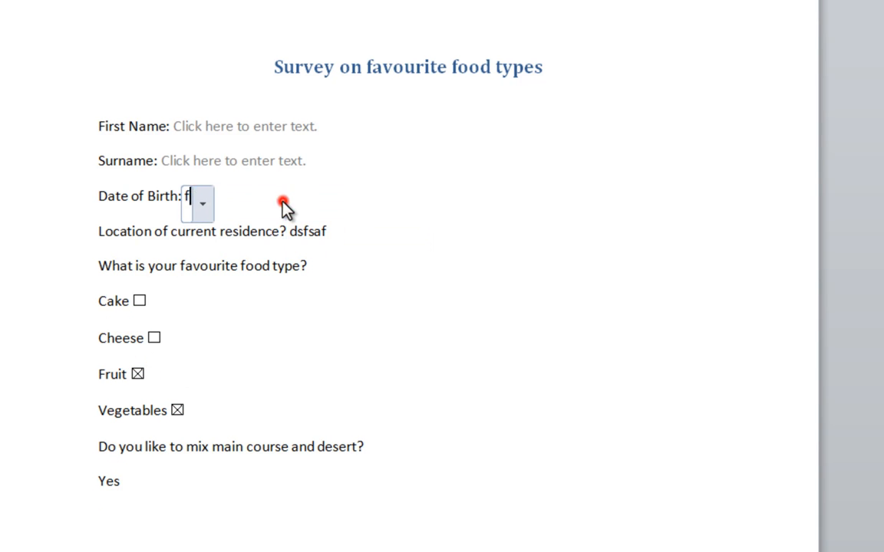
{"action": "type", "text": "fdsfs"}
{"action": "left_click", "coordinate": [227, 203]}
{"action": "left_click", "coordinate": [215, 260]}
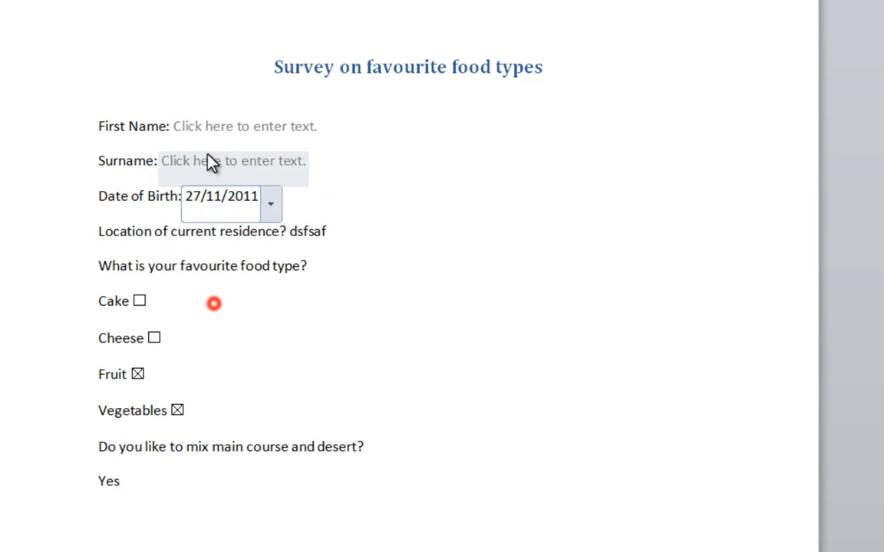
{"action": "left_click", "coordinate": [230, 126]}
{"action": "left_click", "coordinate": [211, 160]}
{"action": "type", "text": "fdsf"}
{"action": "left_click", "coordinate": [227, 127]}
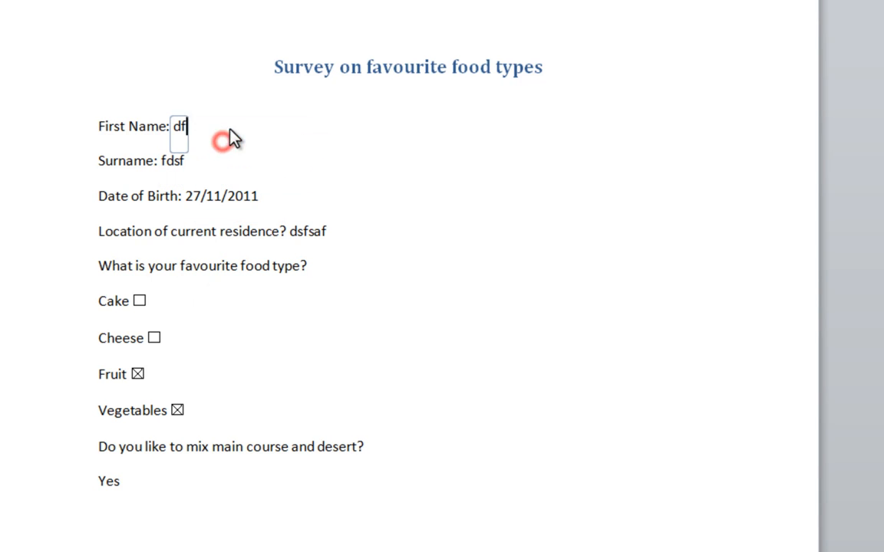
{"action": "type", "text": "dfdsfsd"}
Step: Change the mix question's drop-down answer to No
{"action": "left_click", "coordinate": [109, 481]}
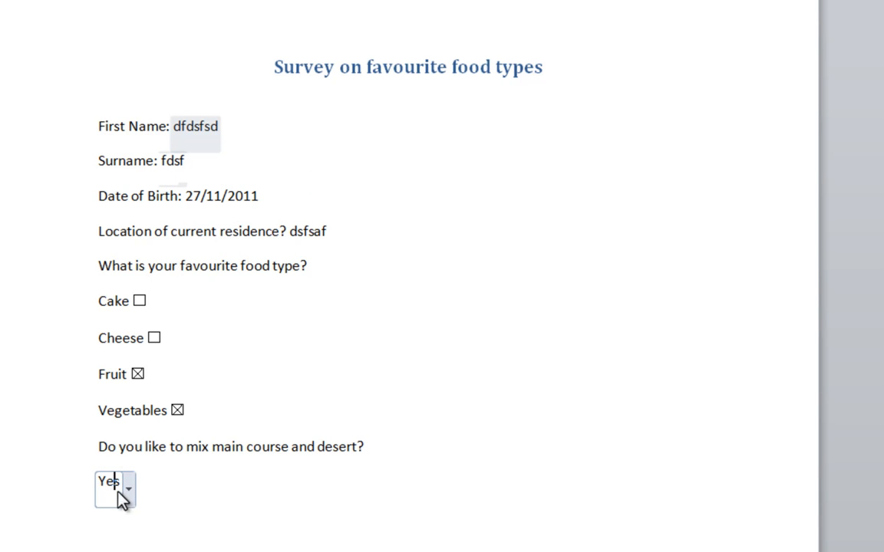
{"action": "left_click", "coordinate": [127, 491]}
{"action": "left_click", "coordinate": [107, 533]}
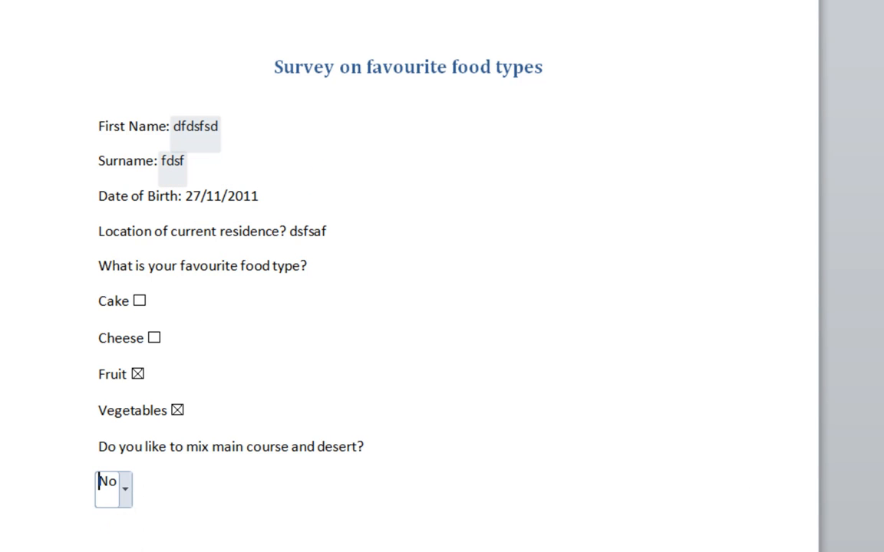